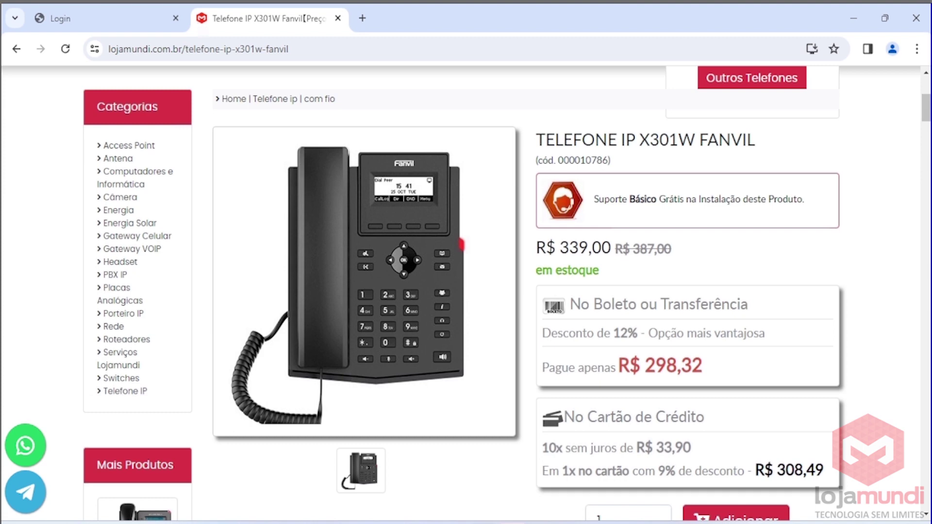
Close the Telefone IP X301W Fanvil product tab, leaving the phone's login page showing.
{"action": "key", "text": "ctrl+w"}
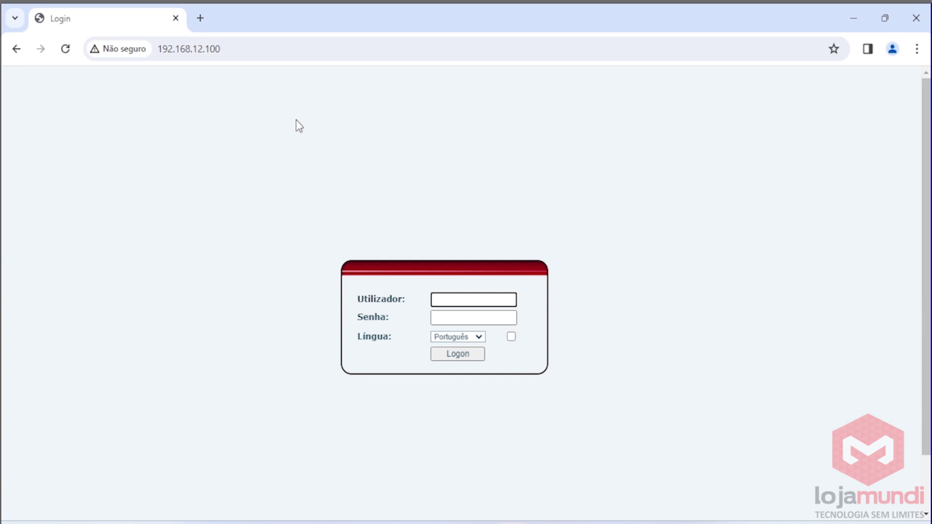
Log in to the phone's web interface at 192.168.12.100 with the admin username and its password.
{"action": "left_click", "coordinate": [243, 52]}
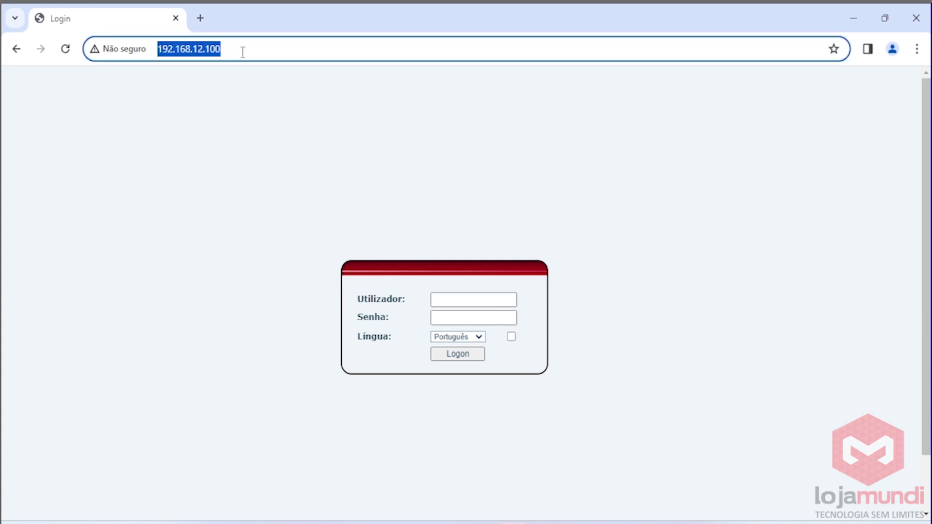
{"action": "left_click", "coordinate": [452, 300]}
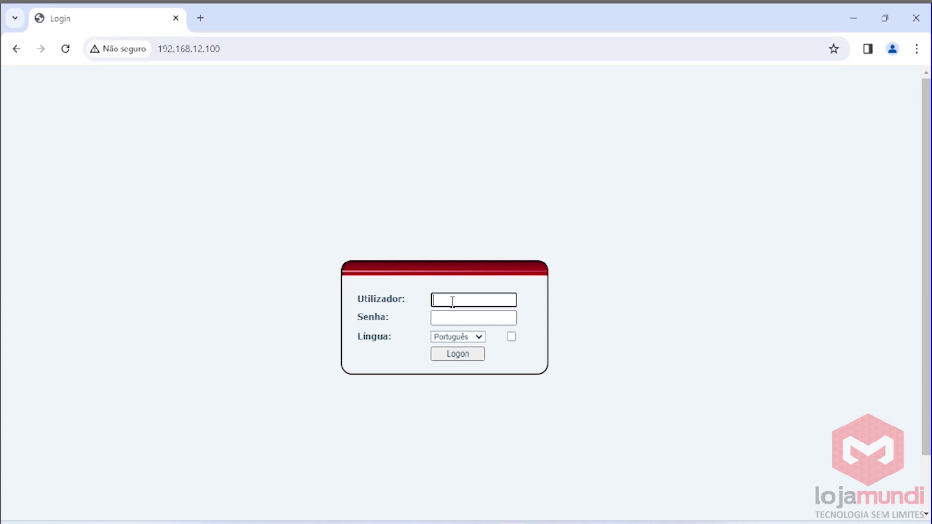
{"action": "type", "text": "admin"}
{"action": "key", "text": "Tab"}
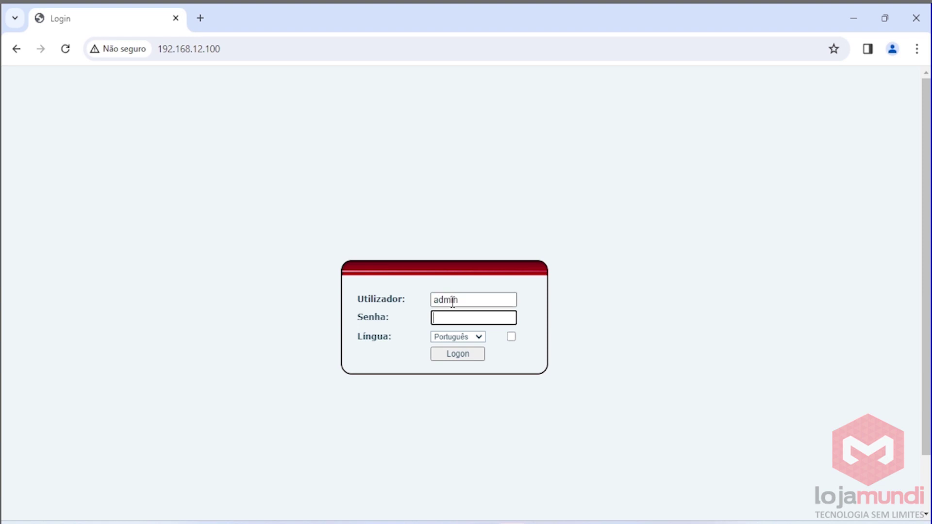
{"action": "type", "text": "admin"}
{"action": "key", "text": "Return"}
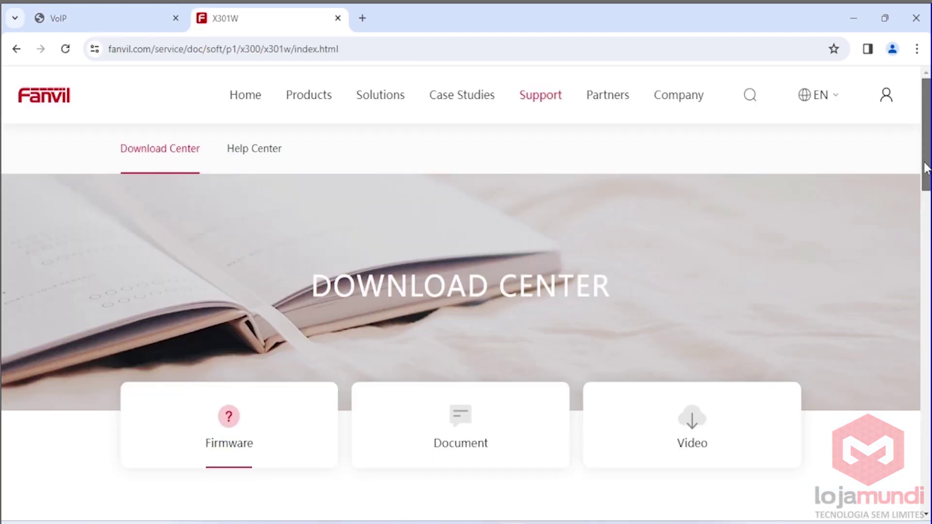
Expand the X300 Series Business Phones list on Fanvil's download page.
{"action": "left_click_drag", "start_coordinate": [926, 168], "coordinate": [920, 275]}
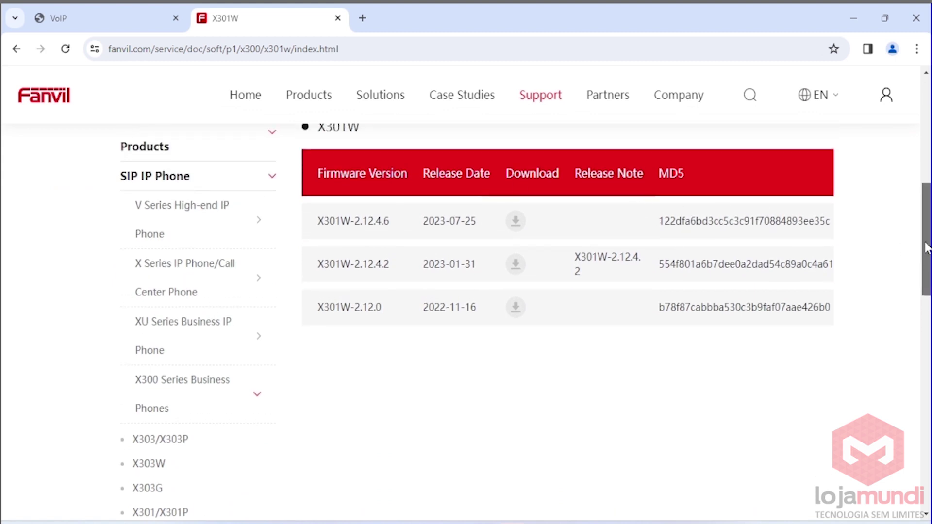
{"action": "scroll", "coordinate": [247, 183], "scroll_direction": "down", "scroll_amount": 5}
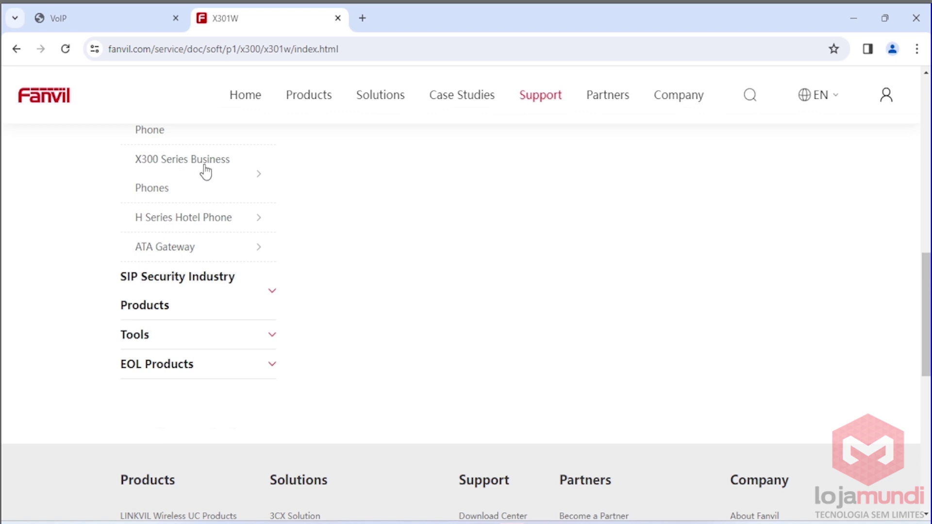
{"action": "left_click", "coordinate": [261, 183]}
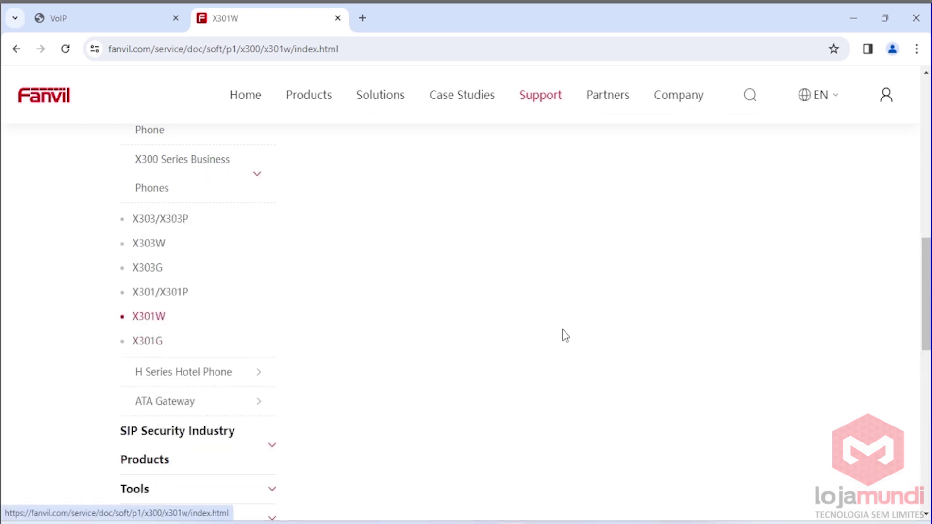
{"action": "scroll", "coordinate": [883, 242], "scroll_direction": "up", "scroll_amount": 6}
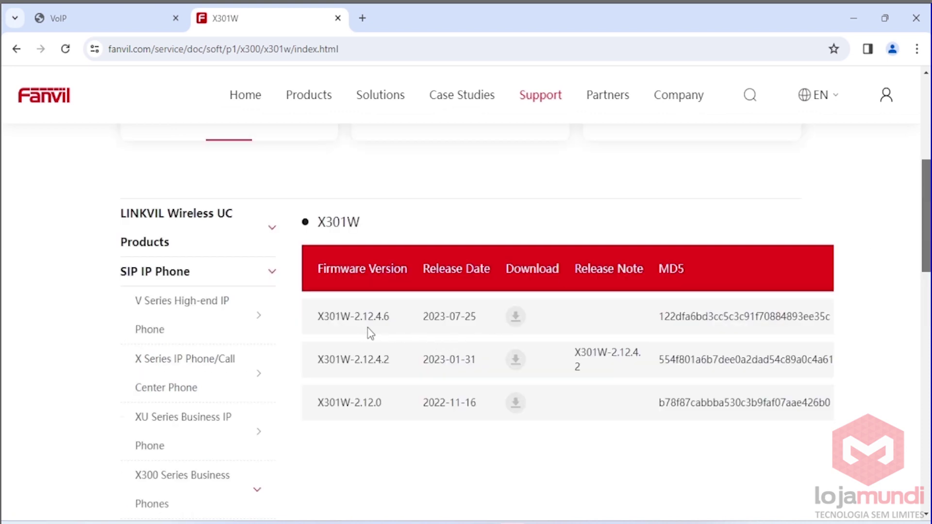
Check that the phone runs 2.12.4.6, then download the X301W-2.12.4.6 firmware.
{"action": "left_click", "coordinate": [152, 29]}
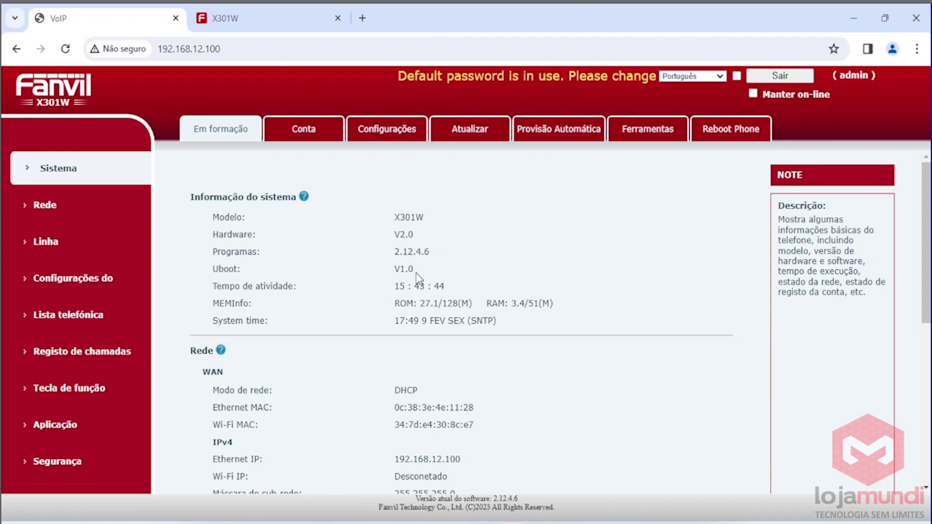
{"action": "left_click", "coordinate": [276, 22]}
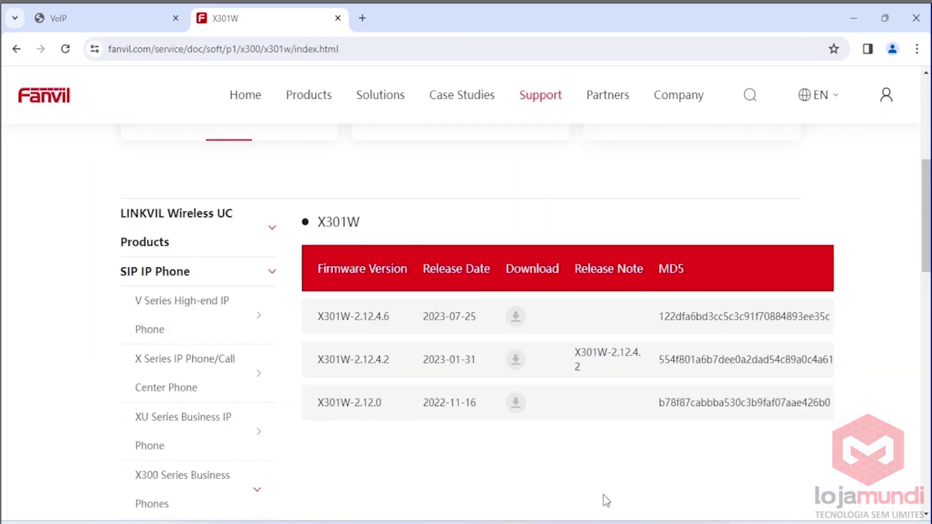
{"action": "left_click", "coordinate": [516, 319]}
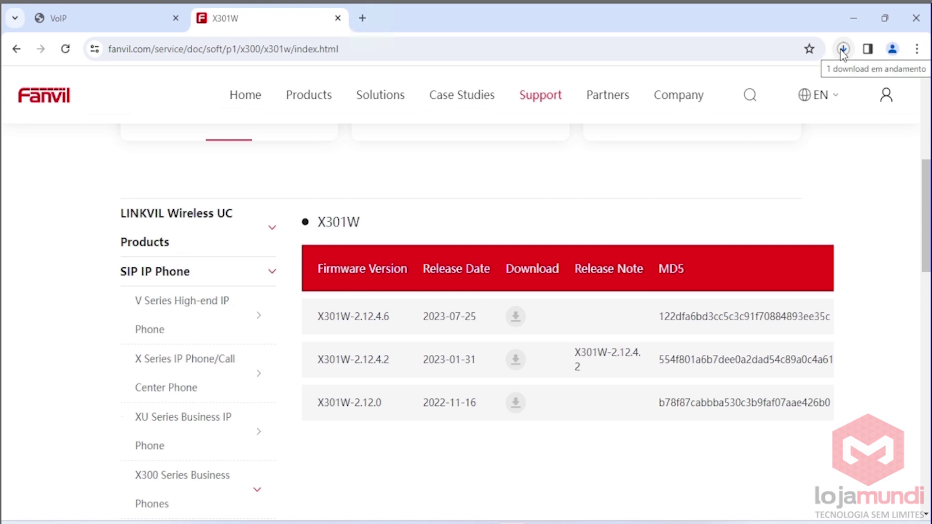
{"action": "left_click", "coordinate": [119, 17]}
View the software upgrade page showing version 2.12.4.6, then go to the Linha SIP settings.
{"action": "left_click", "coordinate": [487, 134]}
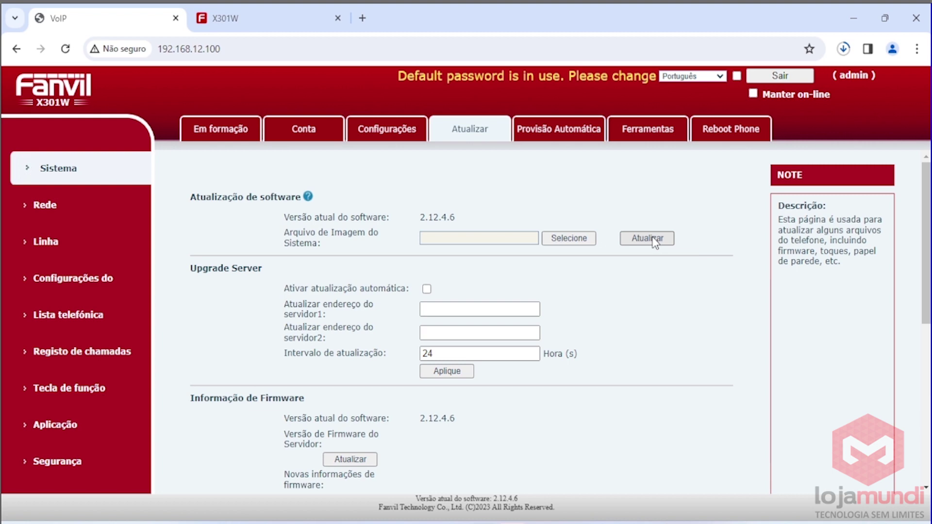
{"action": "left_click", "coordinate": [142, 256]}
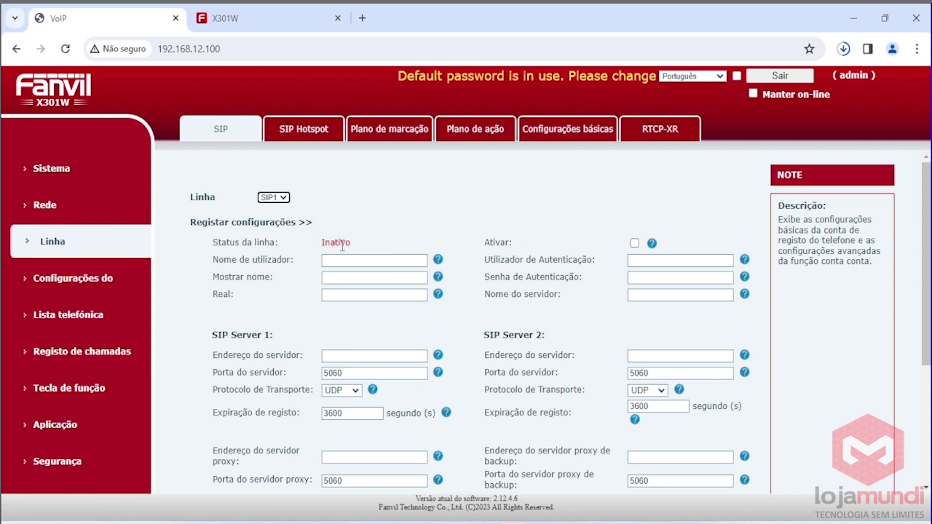
Enable line SIP1 and set its user, display name and real name to 902.
{"action": "left_click", "coordinate": [635, 243]}
{"action": "left_click", "coordinate": [419, 259]}
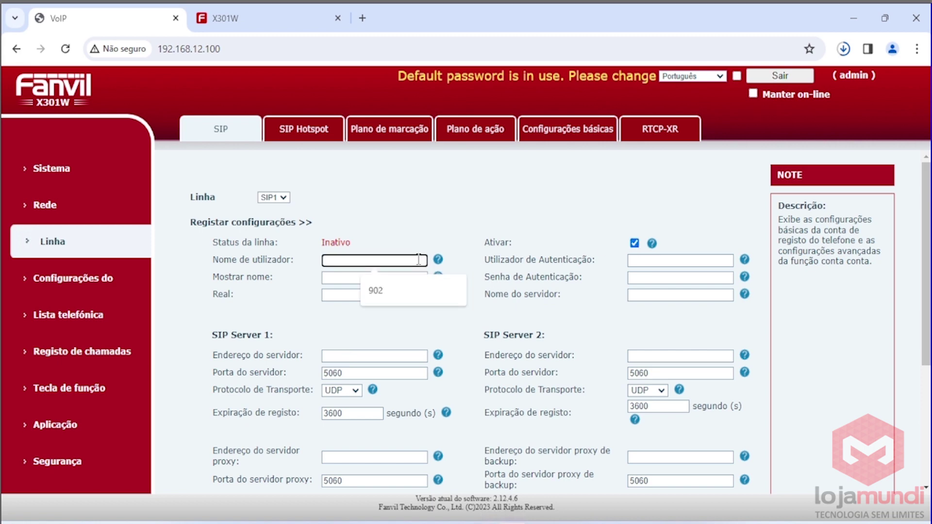
{"action": "left_click", "coordinate": [397, 291]}
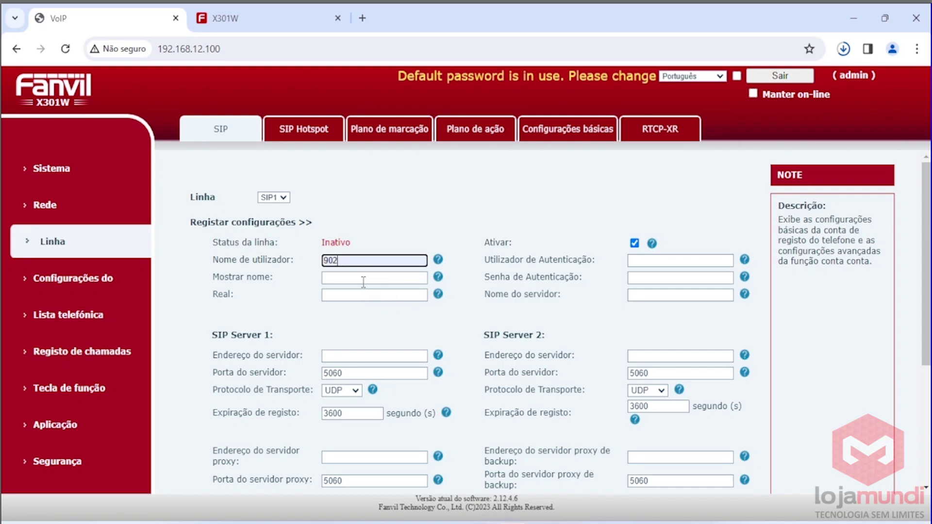
{"action": "left_click", "coordinate": [363, 279]}
{"action": "left_click", "coordinate": [383, 315]}
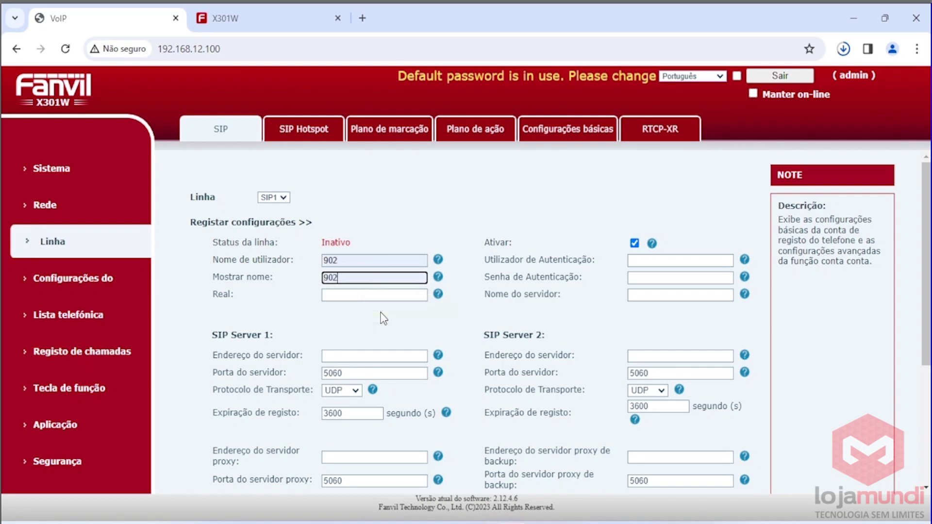
{"action": "left_click", "coordinate": [360, 296]}
{"action": "left_click", "coordinate": [373, 321]}
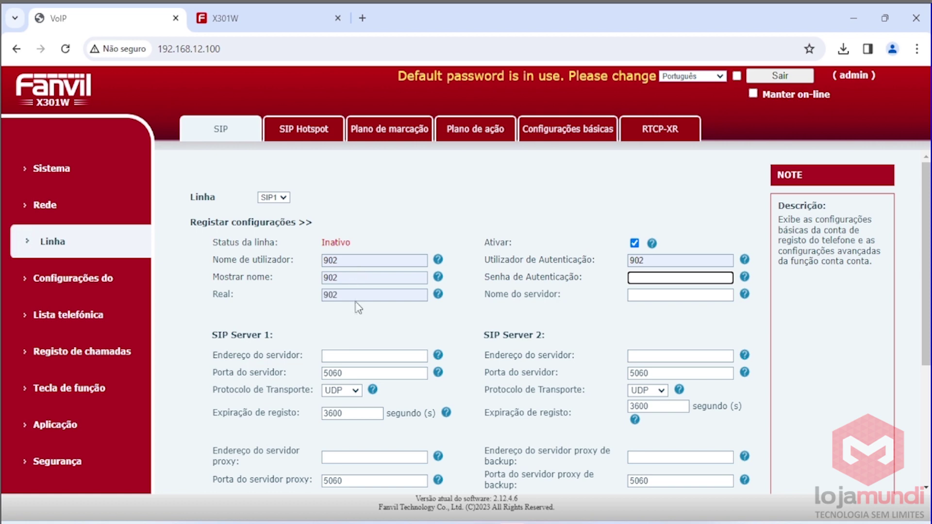
{"action": "double_click", "coordinate": [345, 261]}
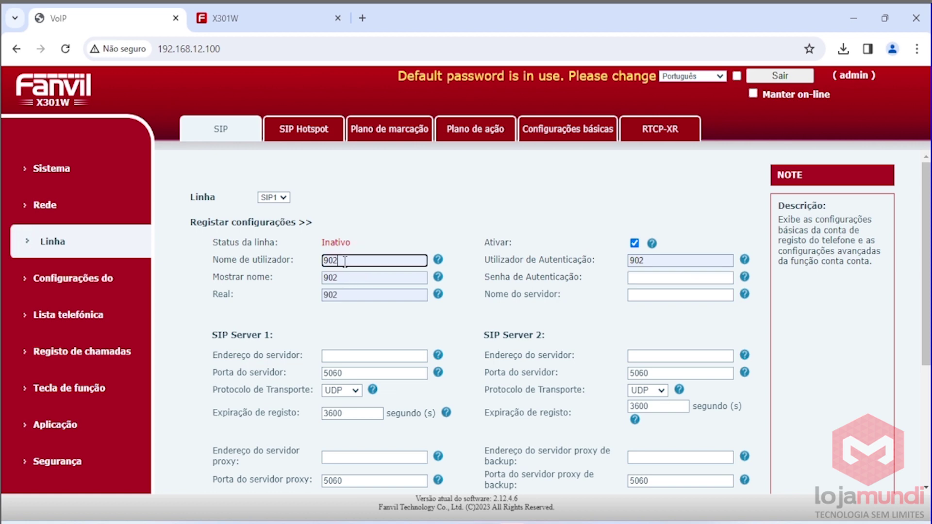
{"action": "type", "text": "Will"}
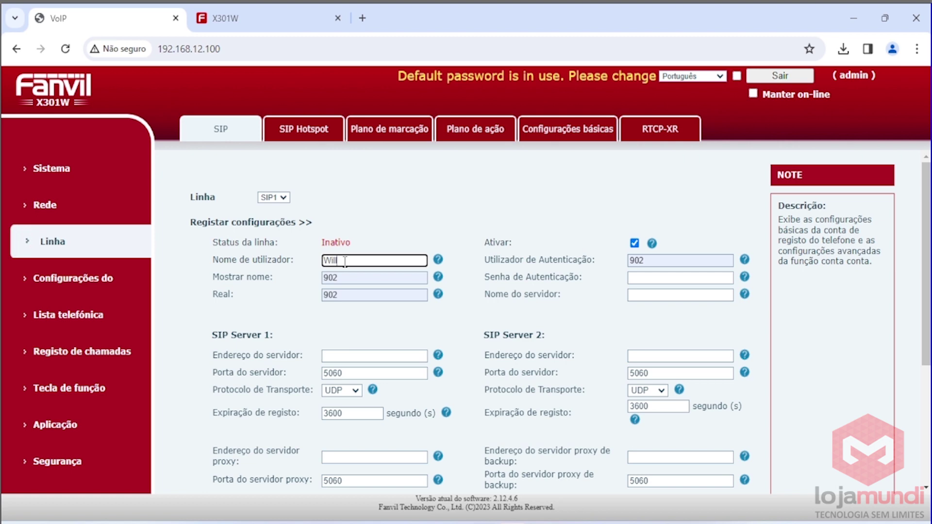
{"action": "key", "text": "BackSpace"}
{"action": "key", "text": "BackSpace"}
{"action": "key", "text": "BackSpace"}
{"action": "key", "text": "BackSpace"}
{"action": "type", "text": "902"}
Enter the authentication password, server name lojamundi and server address v.lojamundi.com.br.
{"action": "left_click", "coordinate": [698, 277]}
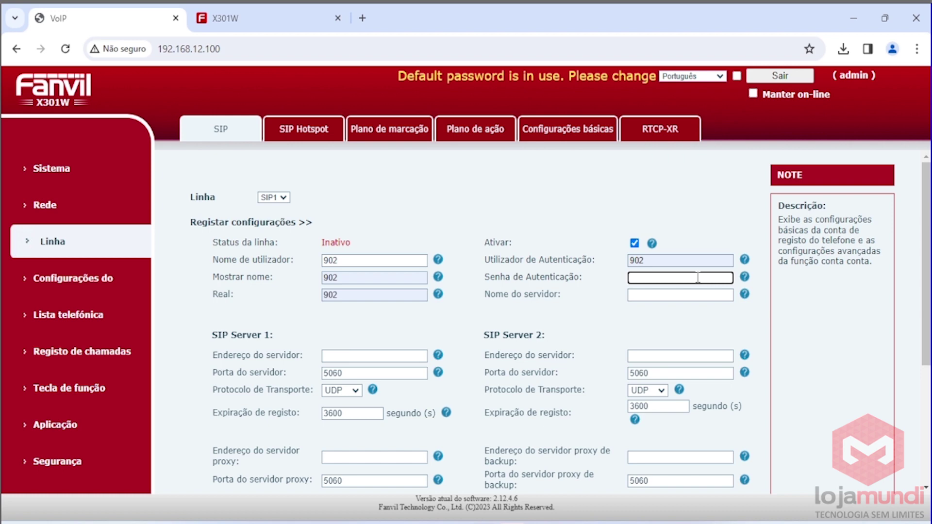
{"action": "type", "text": "*******"}
{"action": "key", "text": "Tab"}
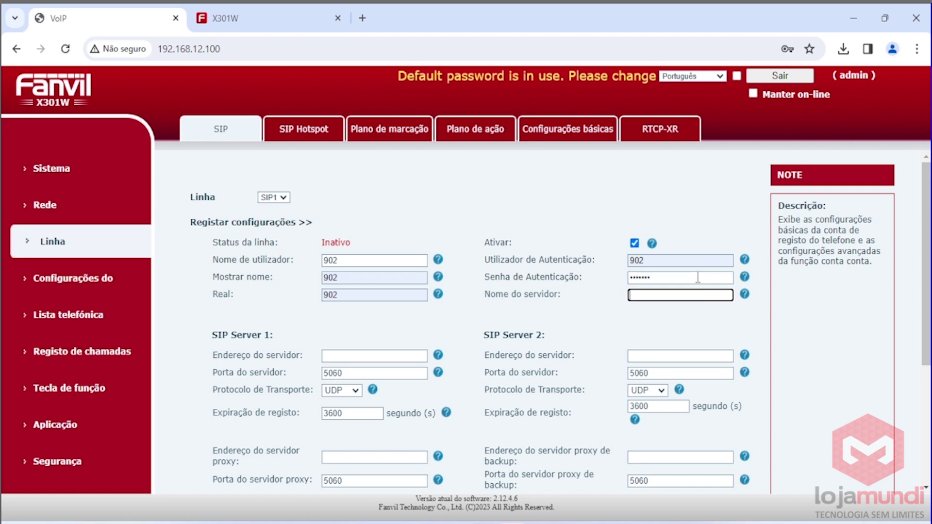
{"action": "type", "text": "lojamundi"}
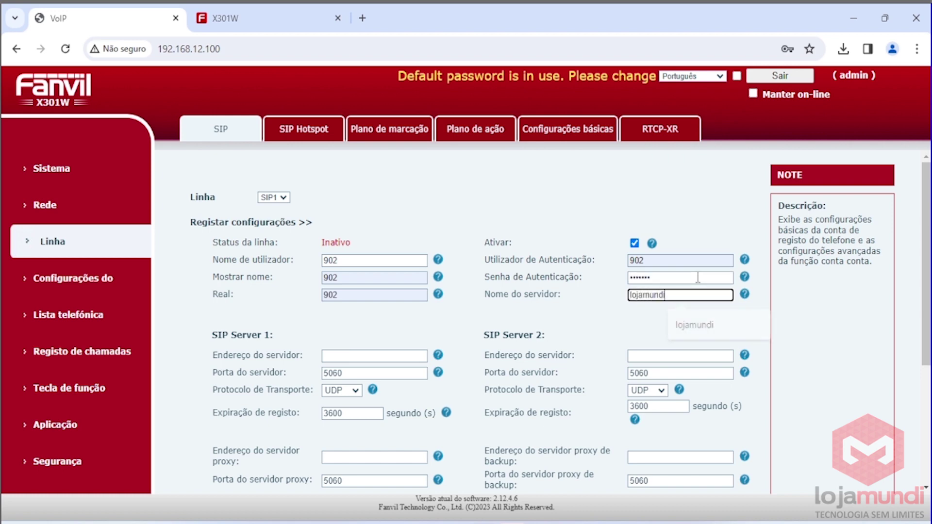
{"action": "left_click", "coordinate": [408, 356]}
{"action": "type", "text": "v.lojamundi.com.br"}
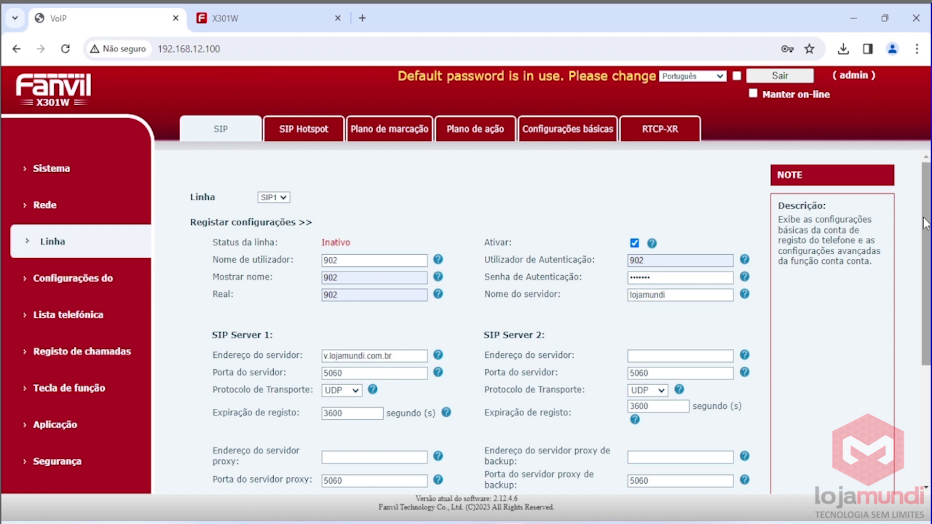
{"action": "scroll", "coordinate": [401, 340], "scroll_direction": "down", "scroll_amount": 4}
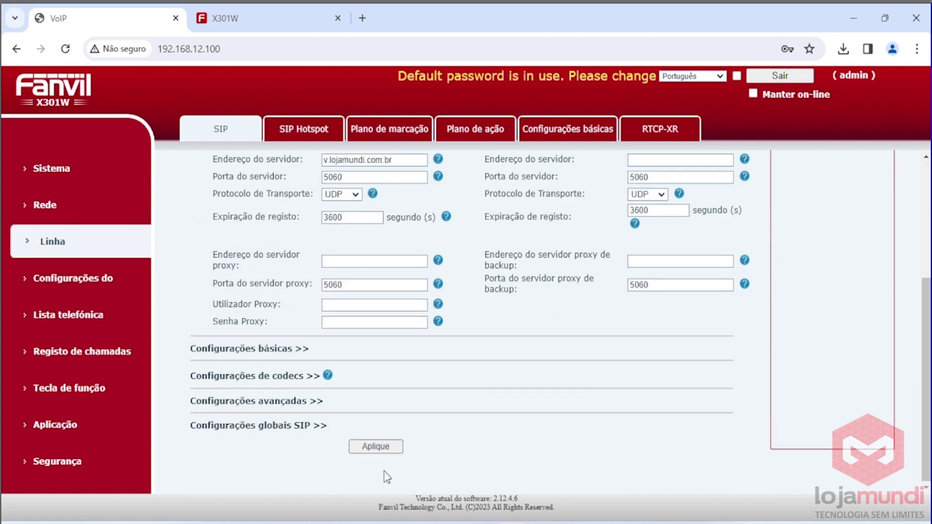
Apply the SIP1 settings so it shows Registado, then view the SIP2 line.
{"action": "left_click", "coordinate": [376, 446]}
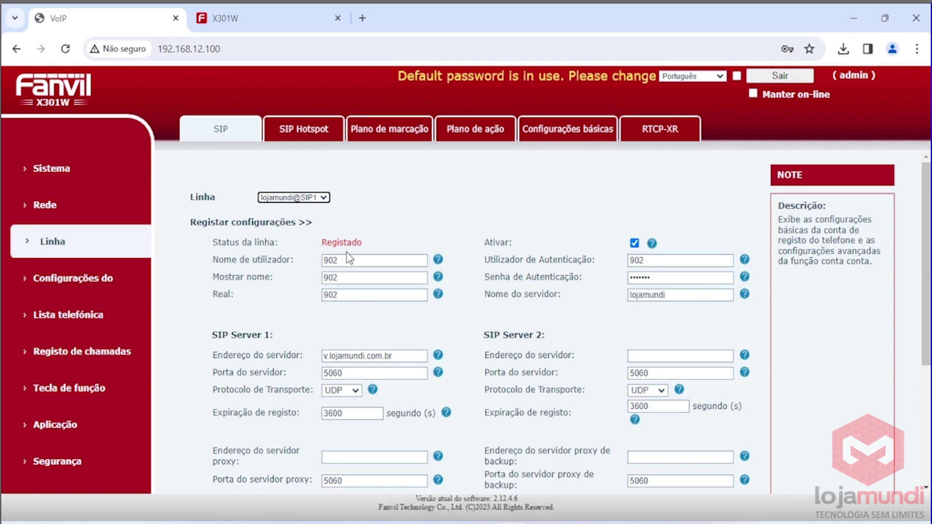
{"action": "left_click", "coordinate": [289, 197]}
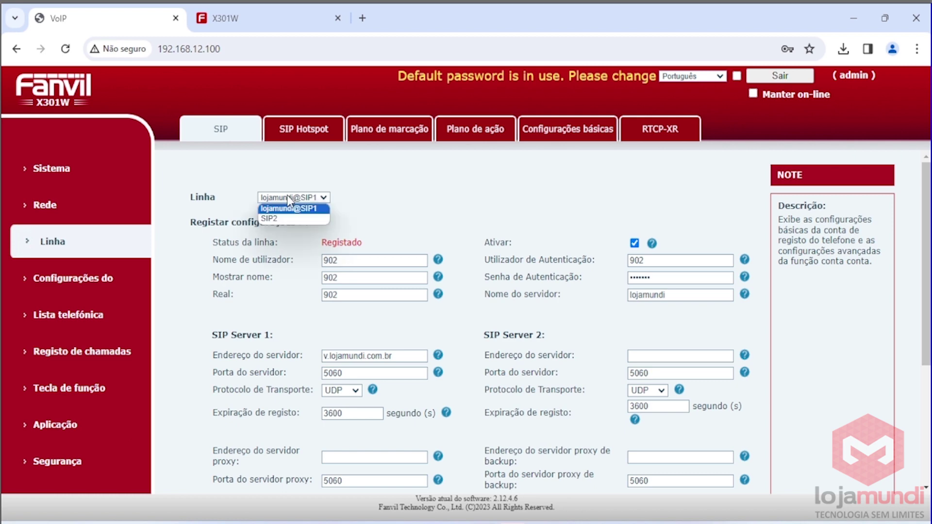
{"action": "left_click", "coordinate": [287, 219]}
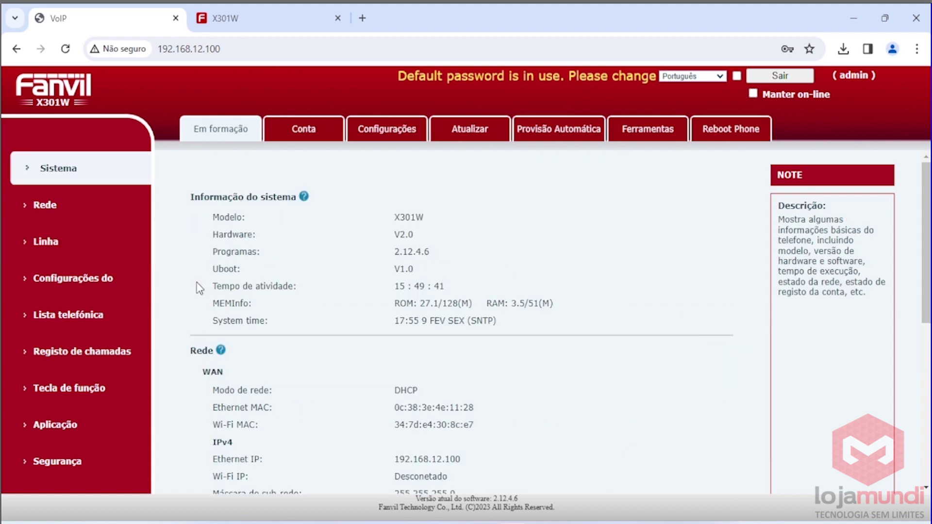
Enable Wi-Fi in Rede > Configurações de Wi-Fi and confirm the prompt.
{"action": "left_click", "coordinate": [78, 209]}
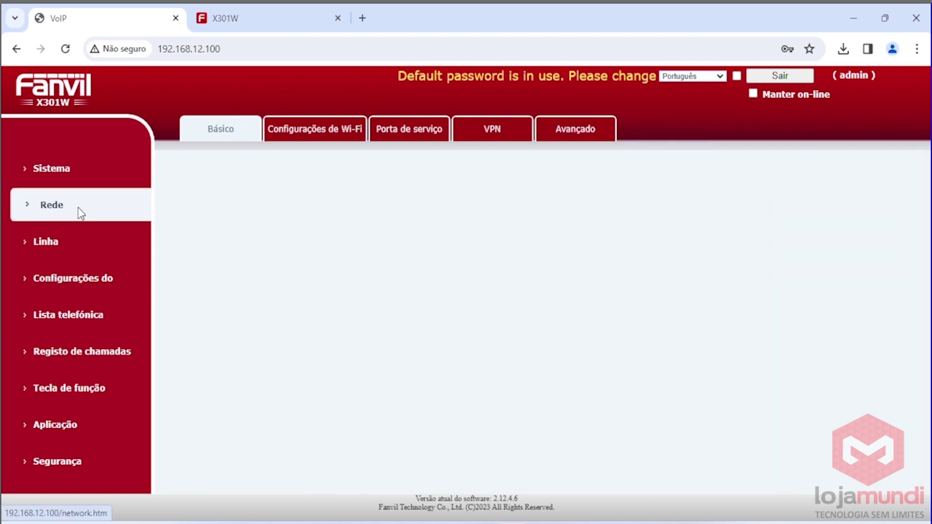
{"action": "left_click", "coordinate": [305, 130]}
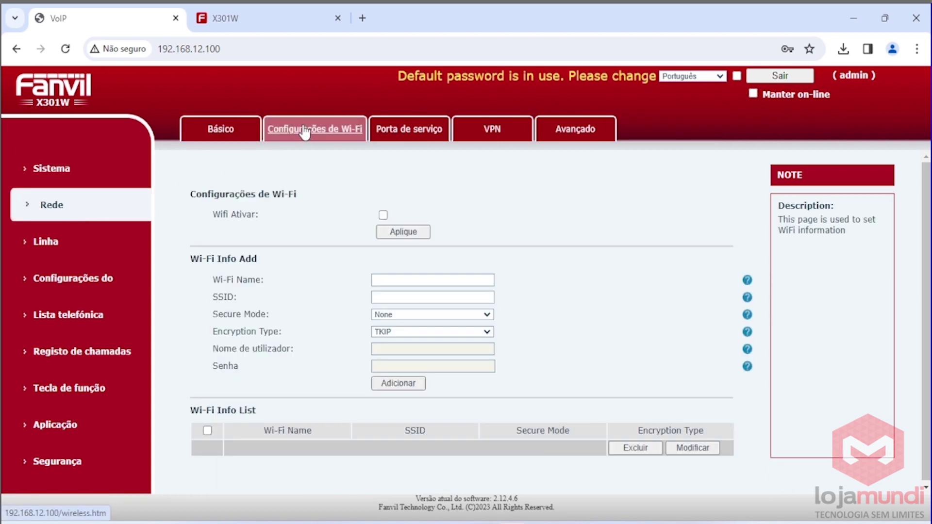
{"action": "left_click", "coordinate": [383, 215]}
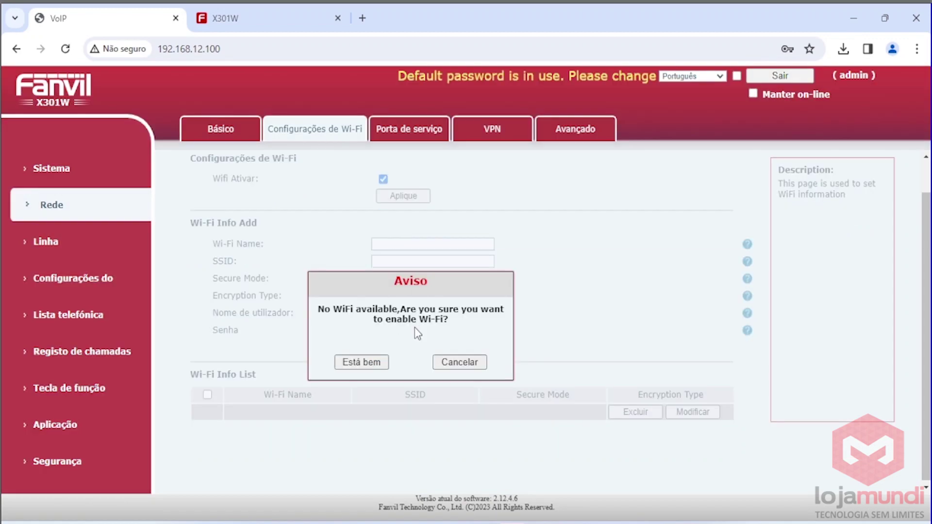
{"action": "left_click", "coordinate": [367, 367]}
Add Wi-Fi network Teste with SSID teste, WPA/WPA2-PSK, TKIP+AES(CMPP) and its password.
{"action": "left_click", "coordinate": [425, 281]}
{"action": "type", "text": "Teste"}
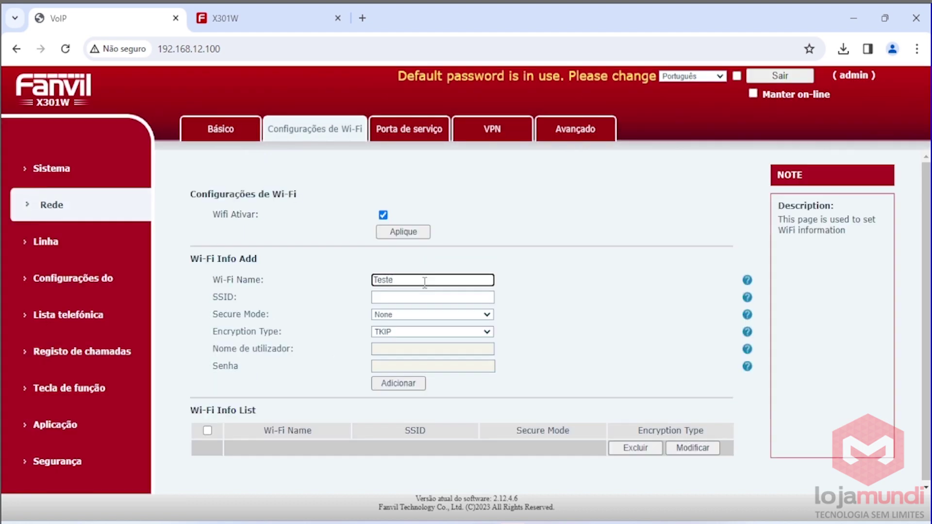
{"action": "key", "text": "Tab"}
{"action": "type", "text": "te"}
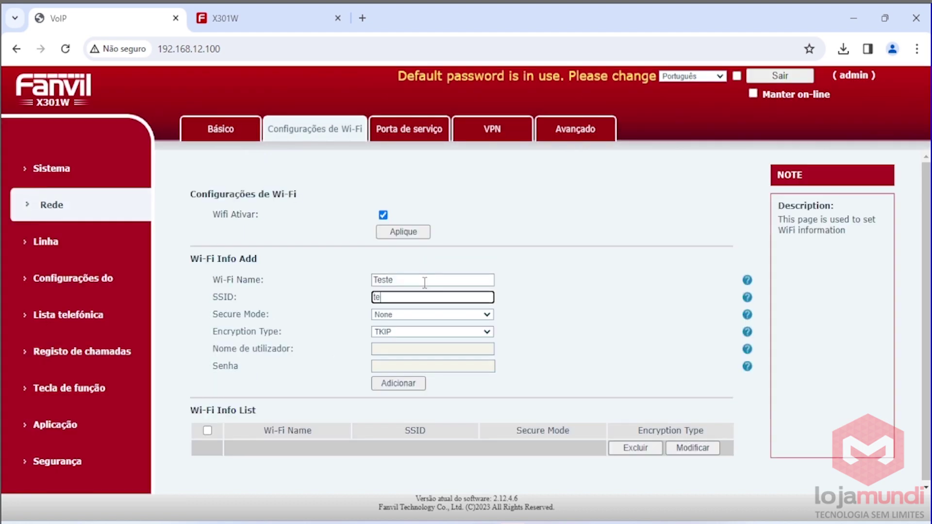
{"action": "type", "text": "ste"}
{"action": "key", "text": "Tab"}
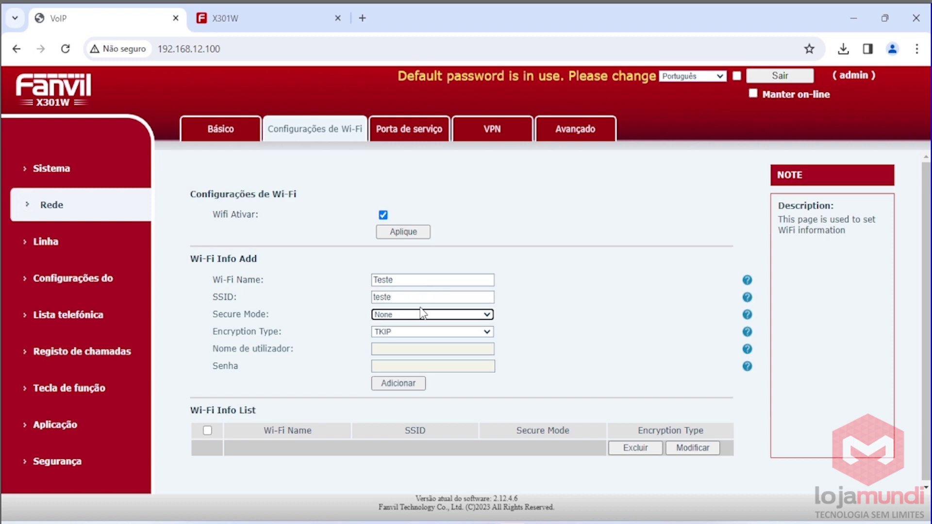
{"action": "left_click", "coordinate": [418, 316]}
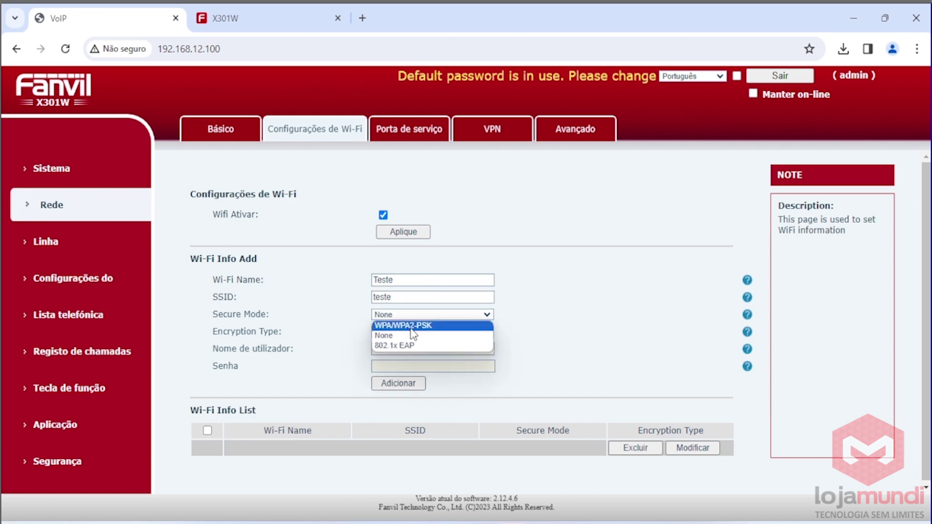
{"action": "left_click", "coordinate": [410, 325]}
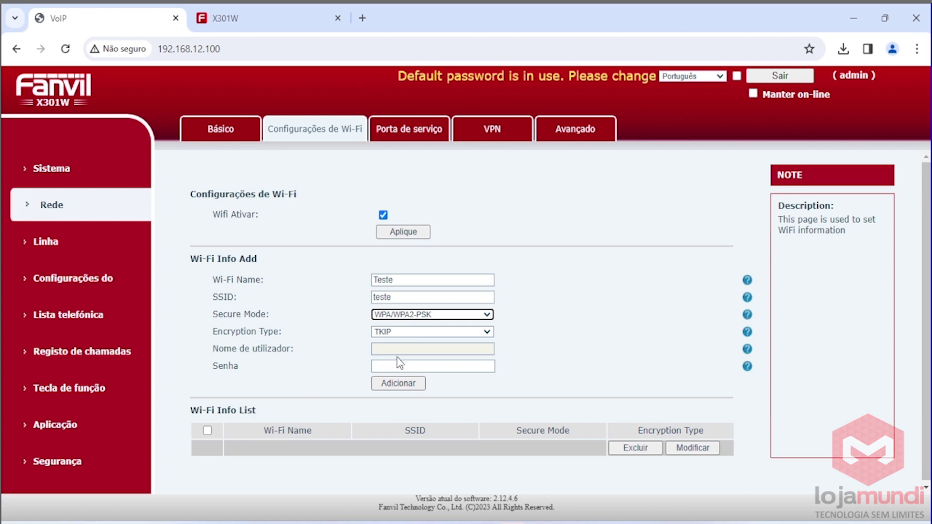
{"action": "left_click", "coordinate": [410, 335]}
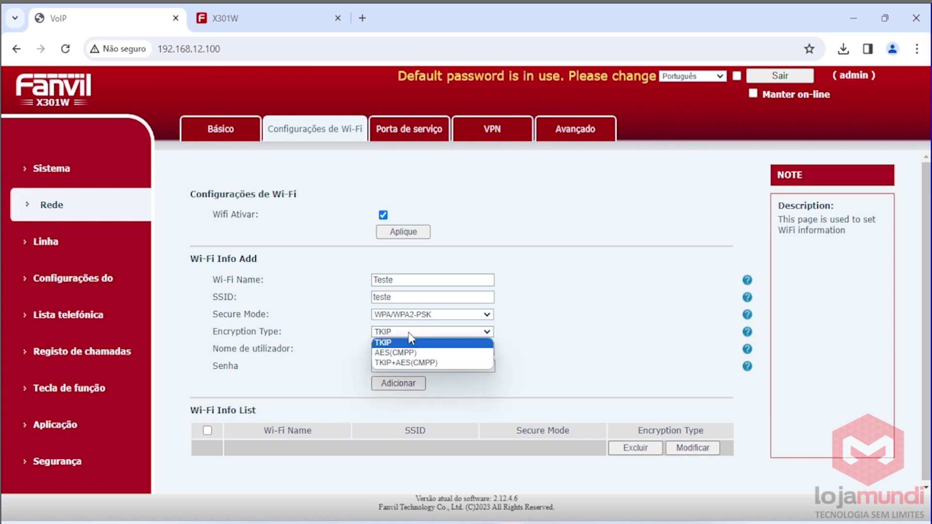
{"action": "left_click", "coordinate": [403, 362]}
{"action": "left_click", "coordinate": [404, 365]}
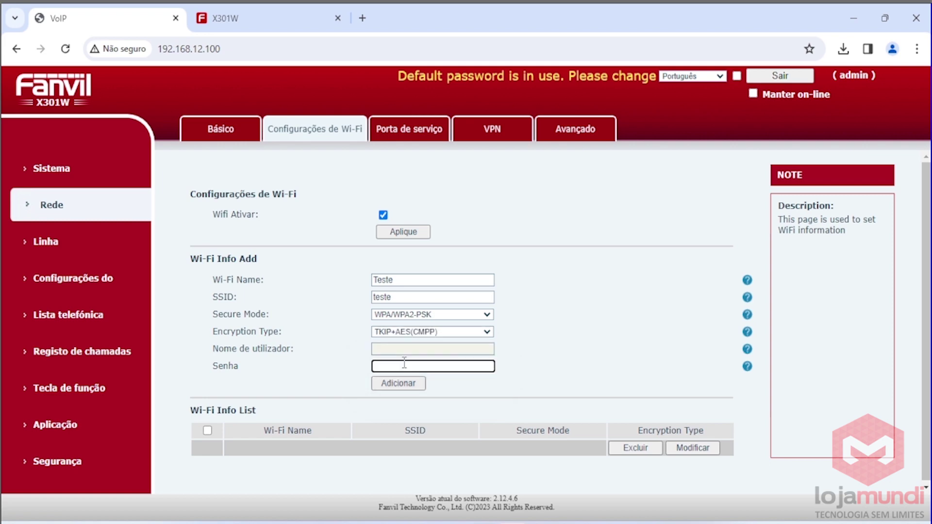
{"action": "left_click", "coordinate": [403, 378]}
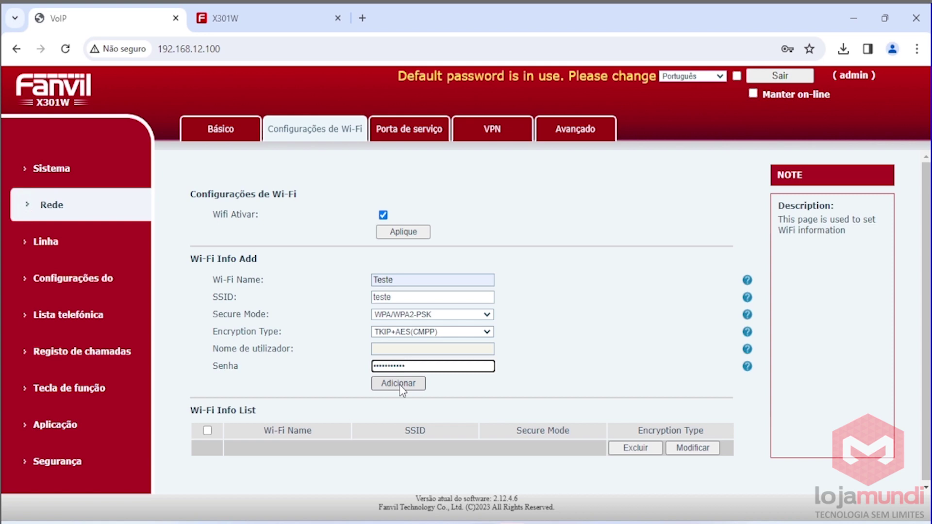
{"action": "left_click", "coordinate": [399, 384]}
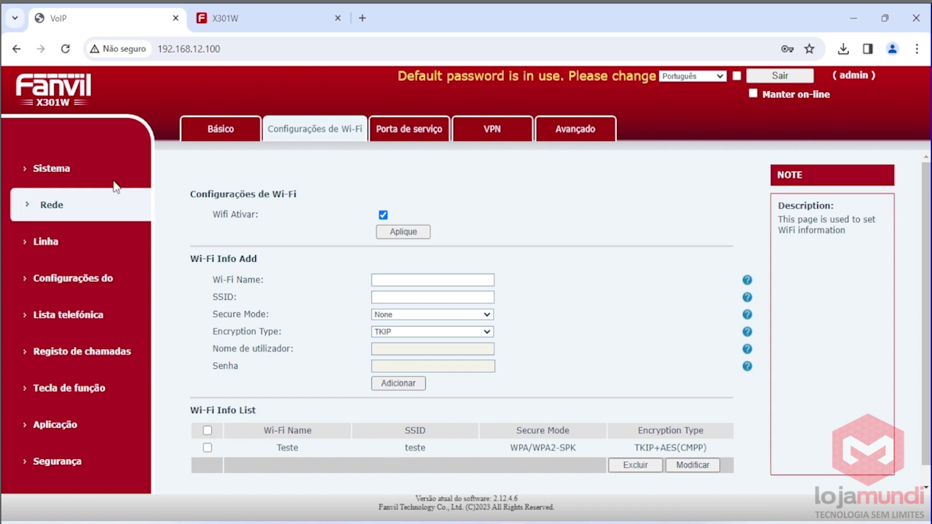
{"action": "left_click", "coordinate": [67, 171]}
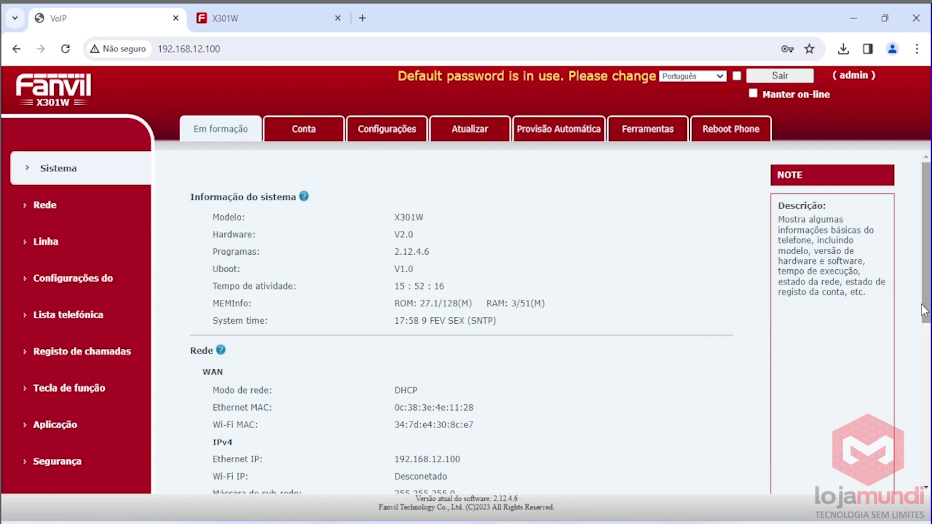
Move Wi-Fi above Ethernet in Network Adapter Priority and apply the change.
{"action": "left_click_drag", "start_coordinate": [924, 313], "coordinate": [923, 345]}
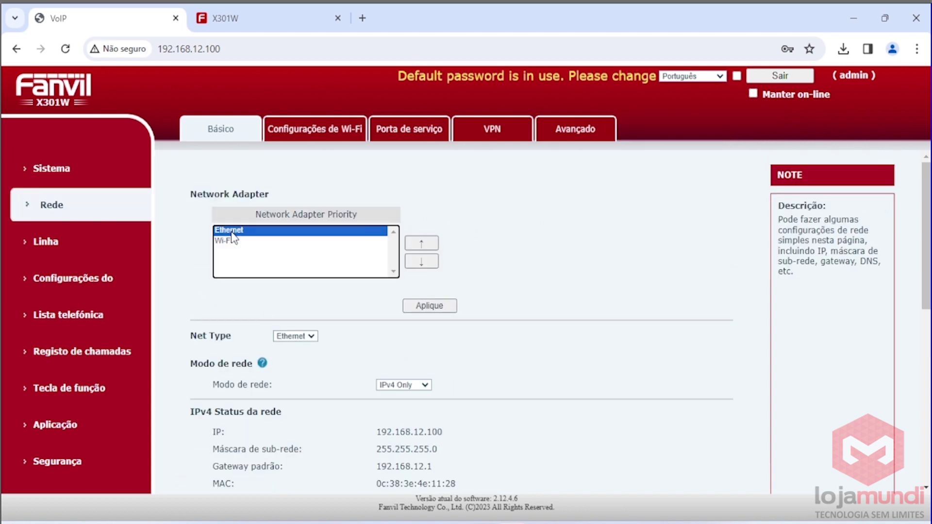
{"action": "left_click", "coordinate": [235, 242]}
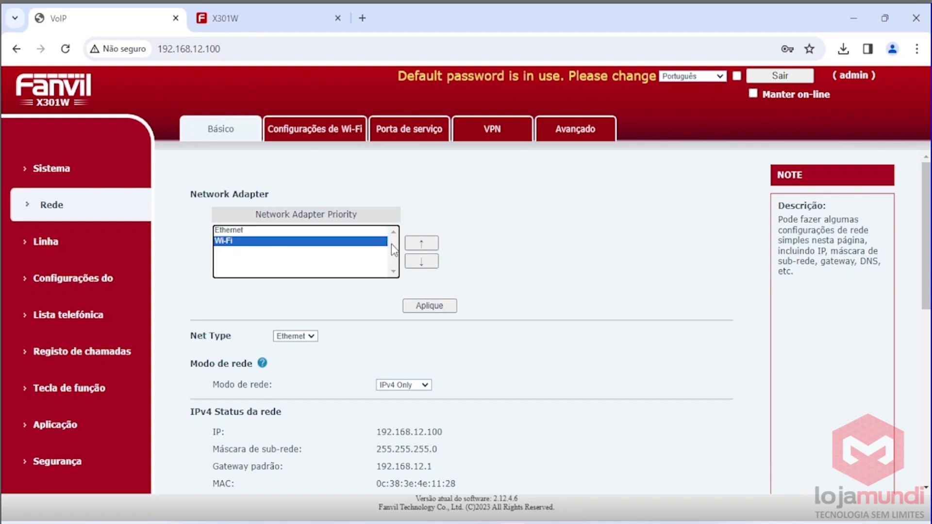
{"action": "left_click", "coordinate": [422, 243]}
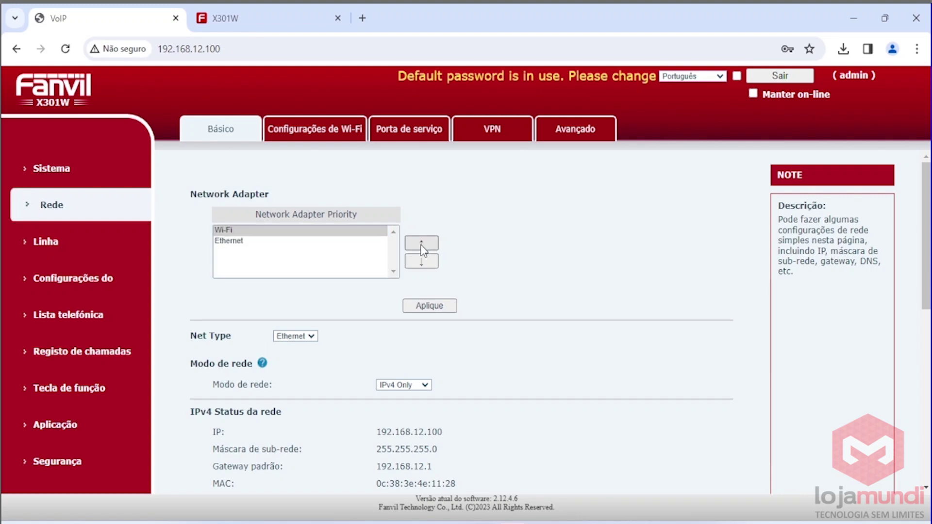
{"action": "left_click", "coordinate": [430, 307]}
{"action": "left_click", "coordinate": [125, 167]}
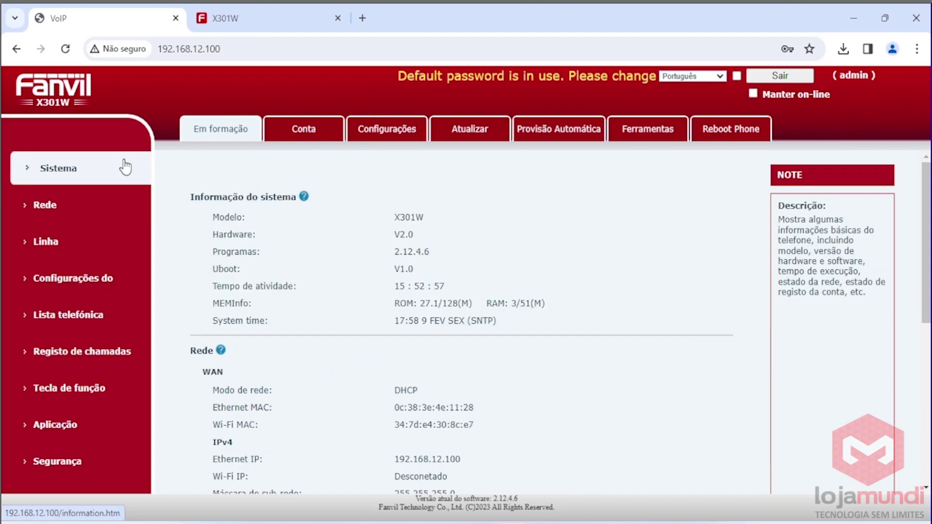